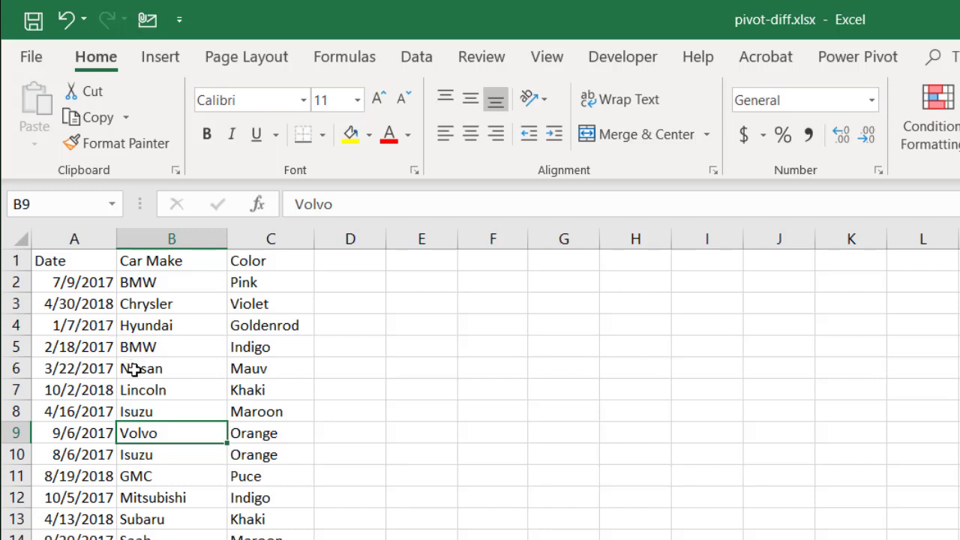
# - Create a PivotTable from the car-sales range Sheet1!A1:C1001, placed on the existing sheet at F1
pyautogui.click(166, 385)
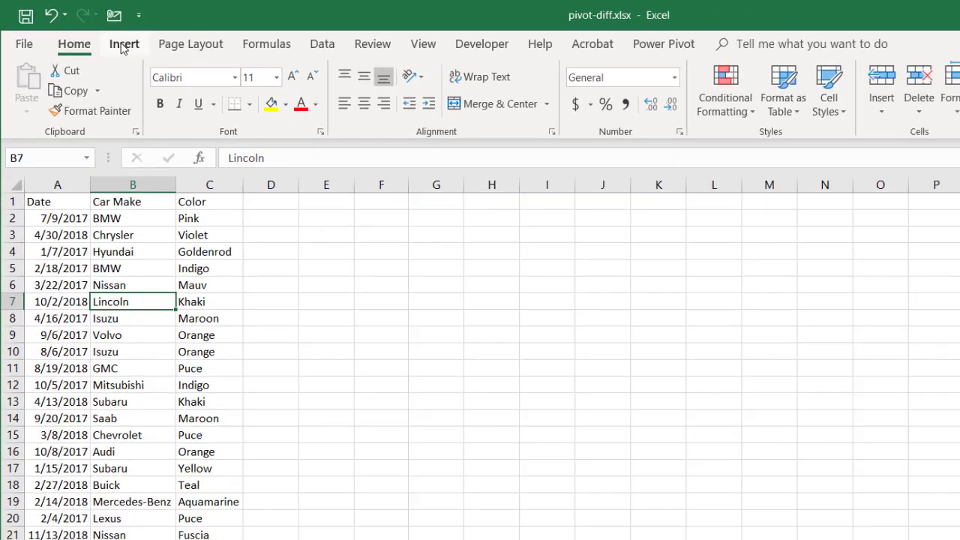
pyautogui.click(160, 56)
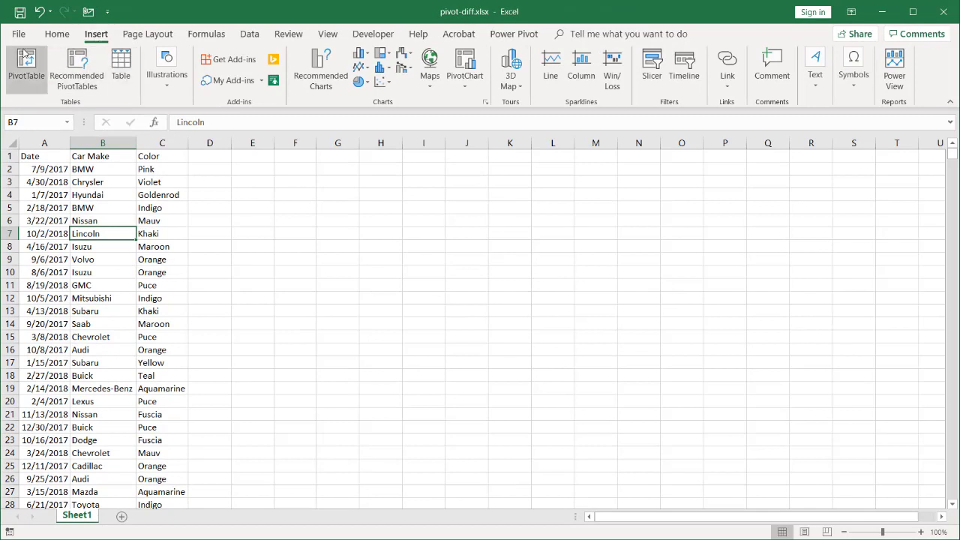
pyautogui.click(24, 54)
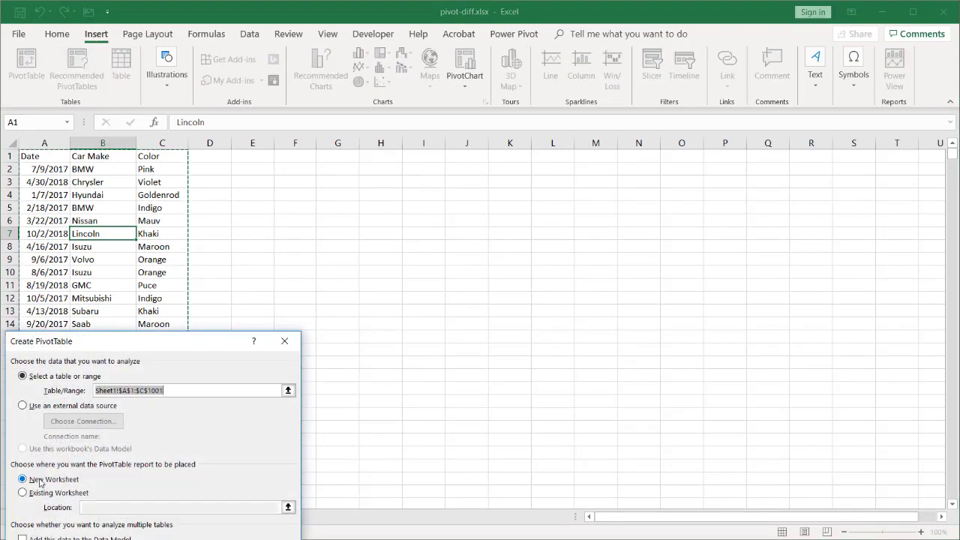
pyautogui.click(22, 493)
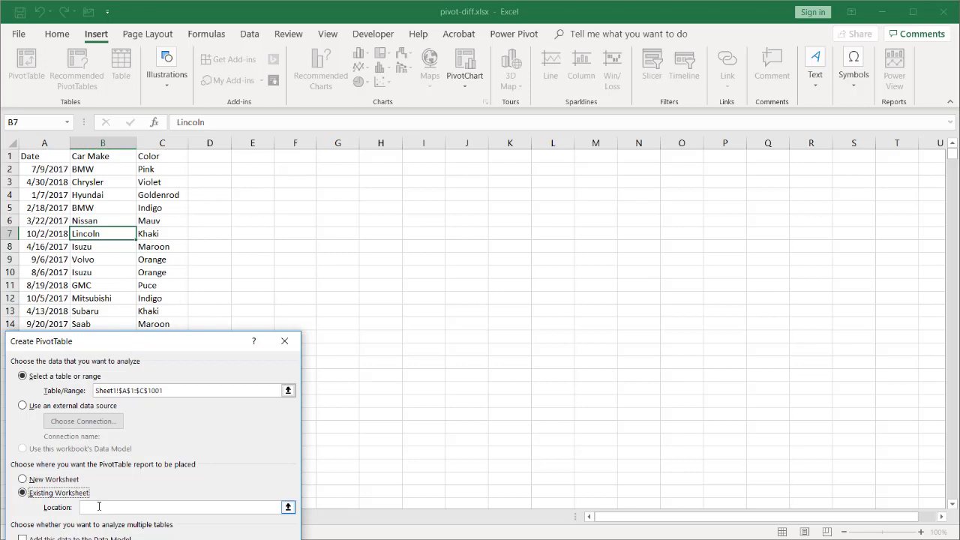
pyautogui.click(100, 508)
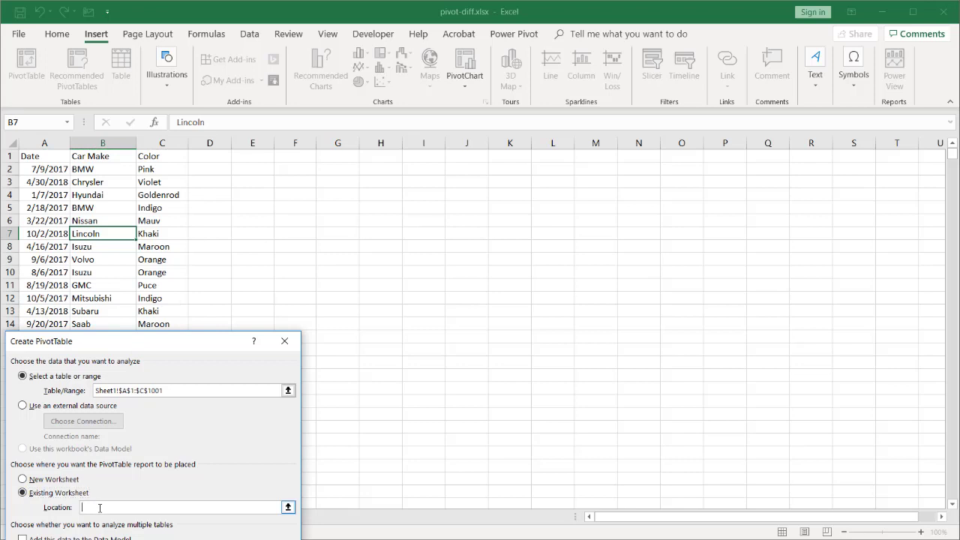
pyautogui.click(298, 156)
pyautogui.press('Return')
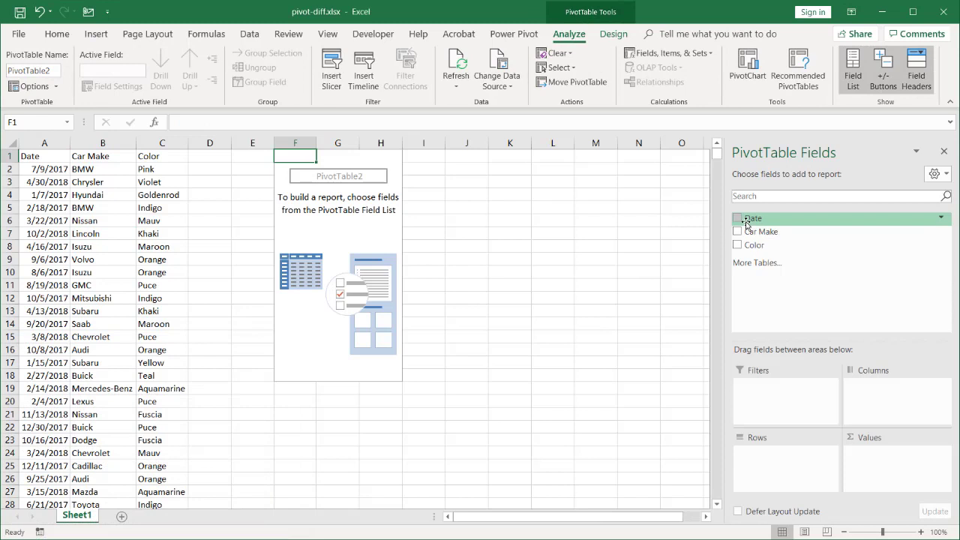
# - Add the Date field to the pivot's Rows area so it groups into Years, Quarters and Date
pyautogui.moveTo(746, 224); pyautogui.dragTo(772, 459)
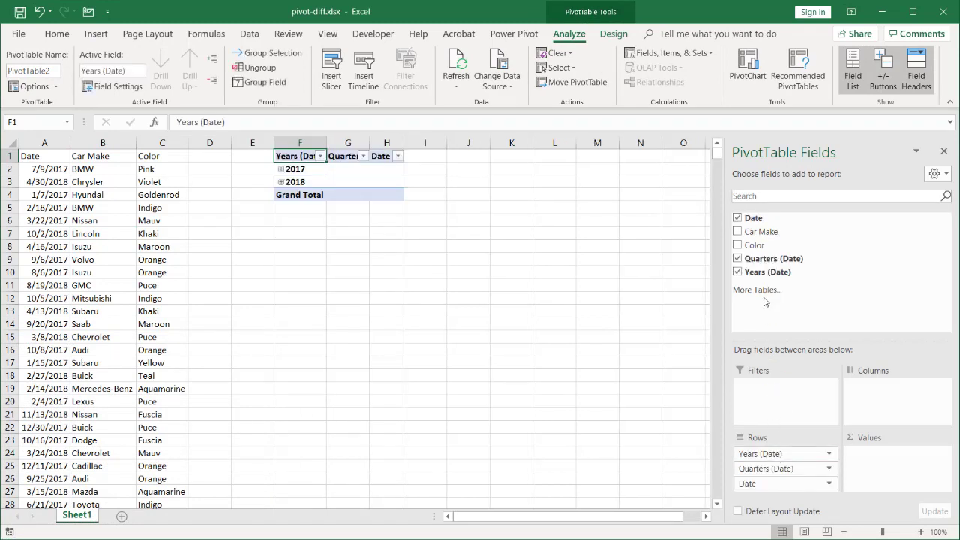
# - Ungroup the date rows, then regroup them by Months and Years
pyautogui.rightClick(296, 170)
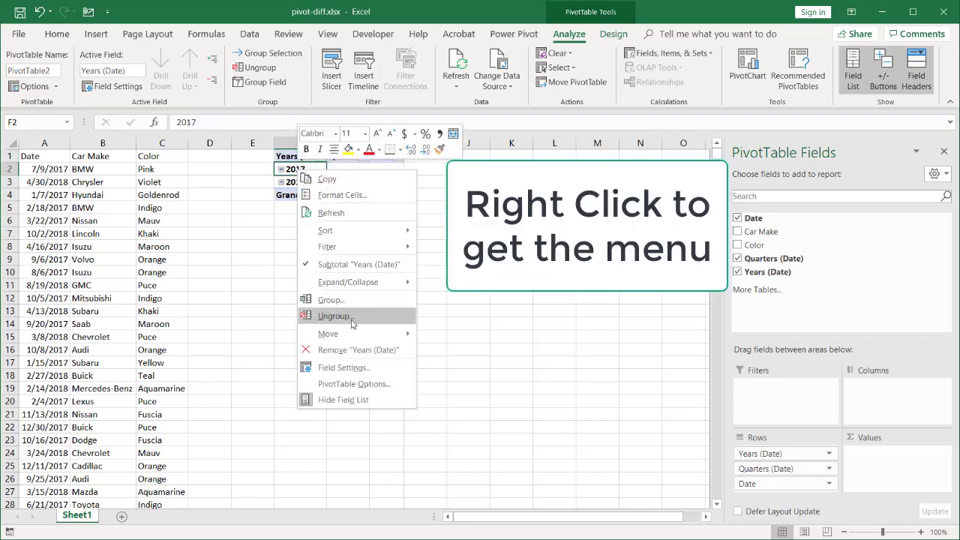
pyautogui.click(348, 316)
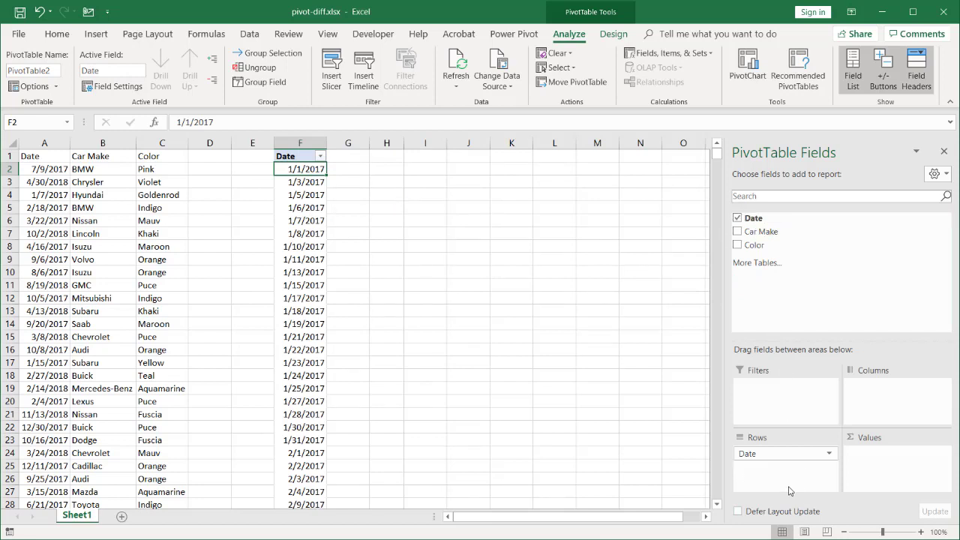
pyautogui.rightClick(302, 271)
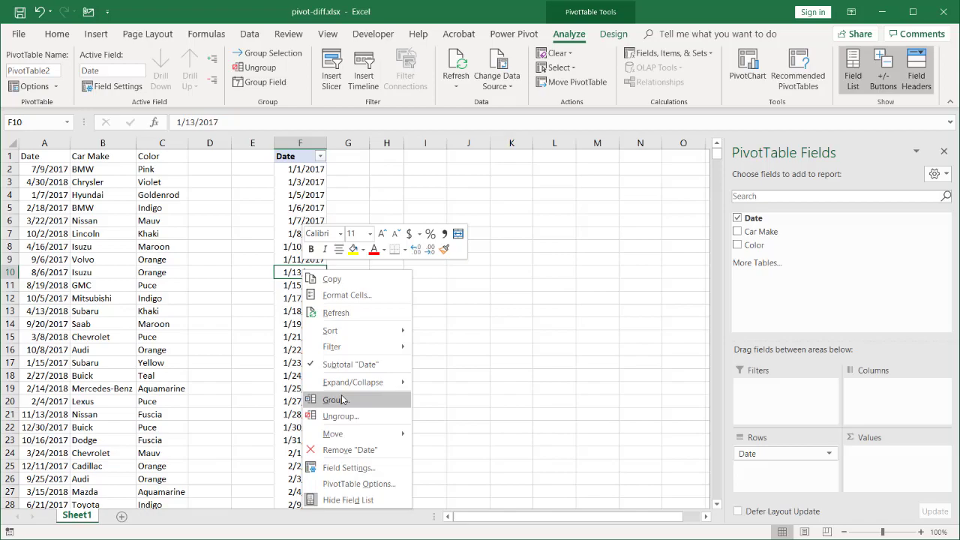
pyautogui.click(343, 399)
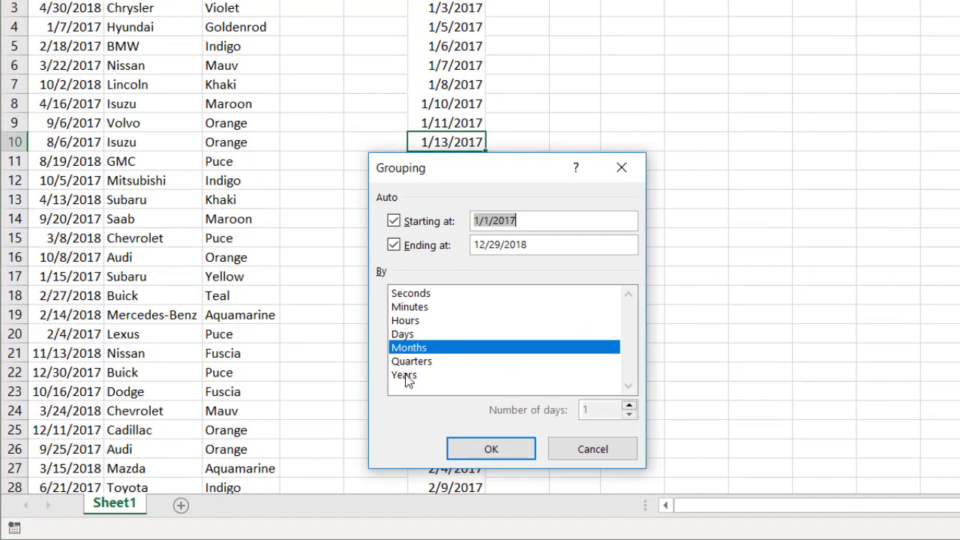
pyautogui.keyDown('ctrl'); pyautogui.click(405, 375); pyautogui.keyUp('ctrl')
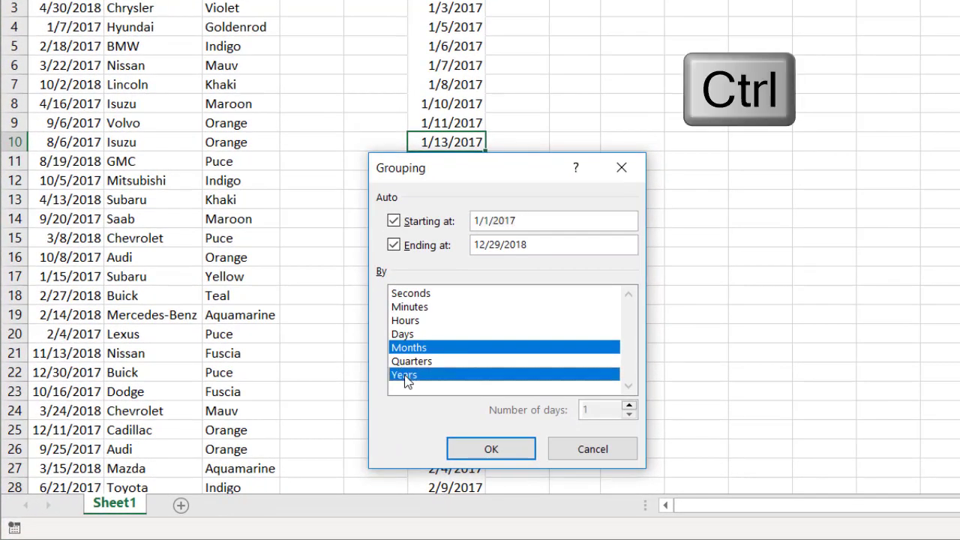
pyautogui.click(477, 454)
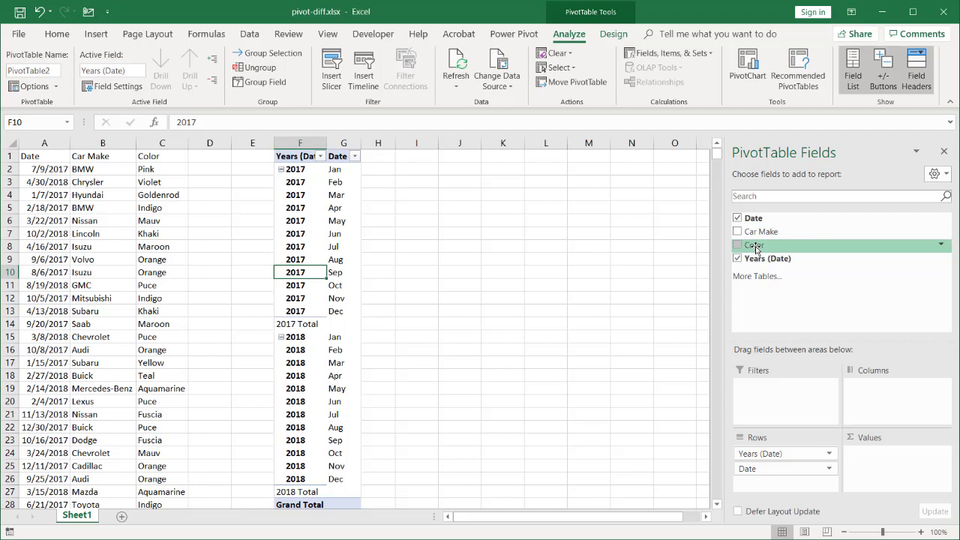
# - Add Color to Values as Count of Color and move Years (Date) into Columns
pyautogui.moveTo(755, 246); pyautogui.dragTo(909, 480)
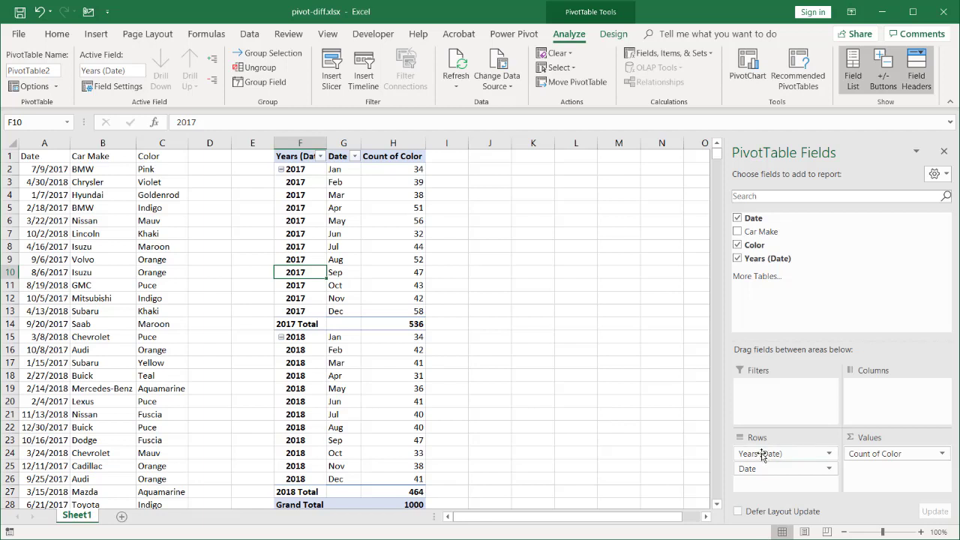
pyautogui.moveTo(761, 454); pyautogui.dragTo(900, 405)
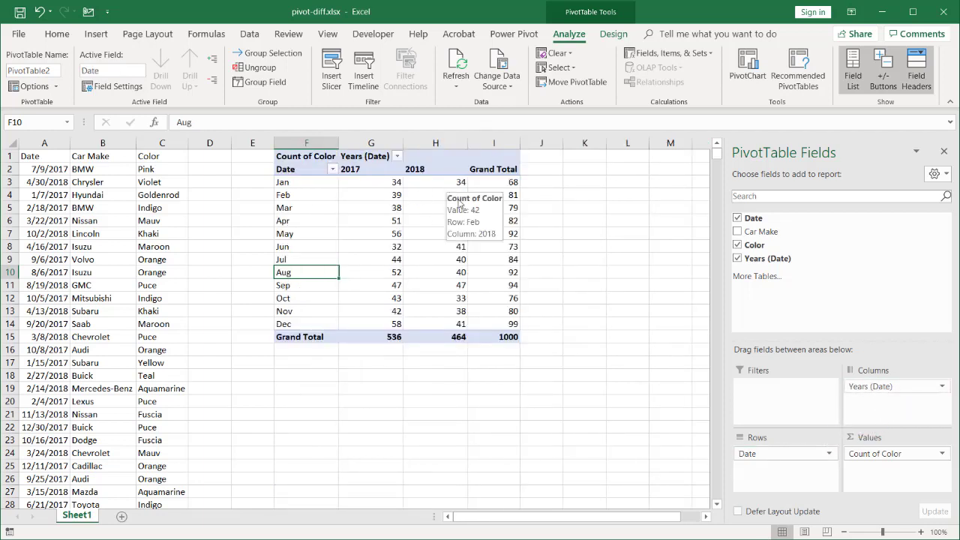
pyautogui.moveTo(492, 236)
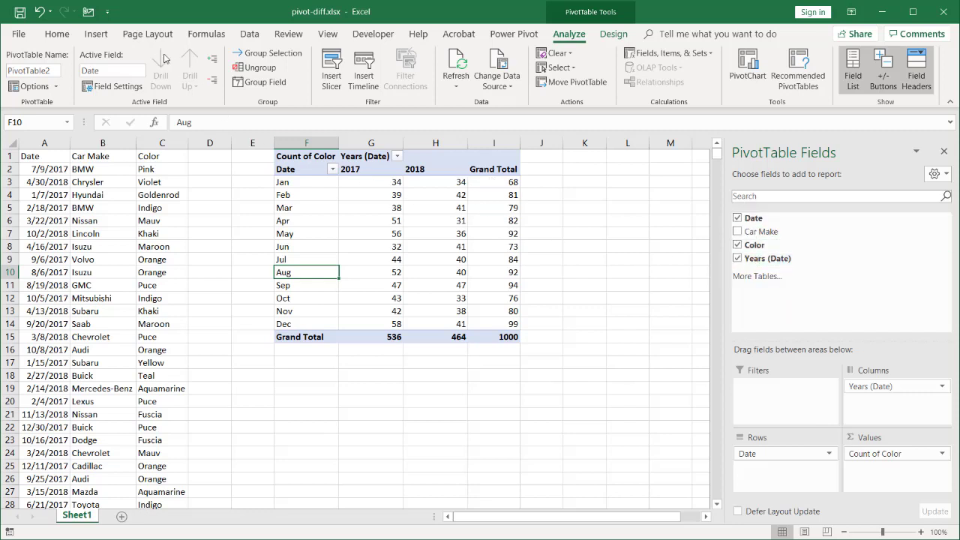
# - Turn grand totals off for rows and columns, and add Color to Values a second time
pyautogui.click(613, 34)
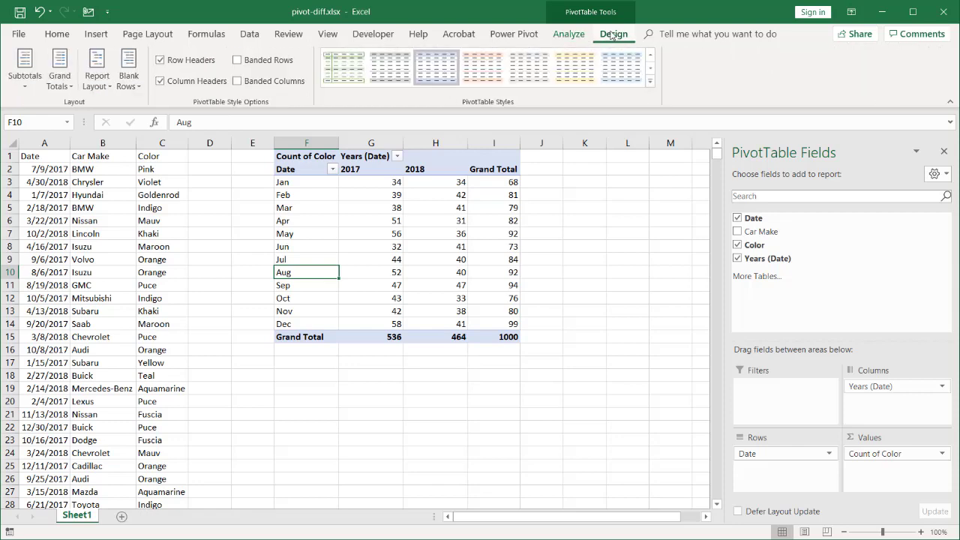
pyautogui.click(61, 73)
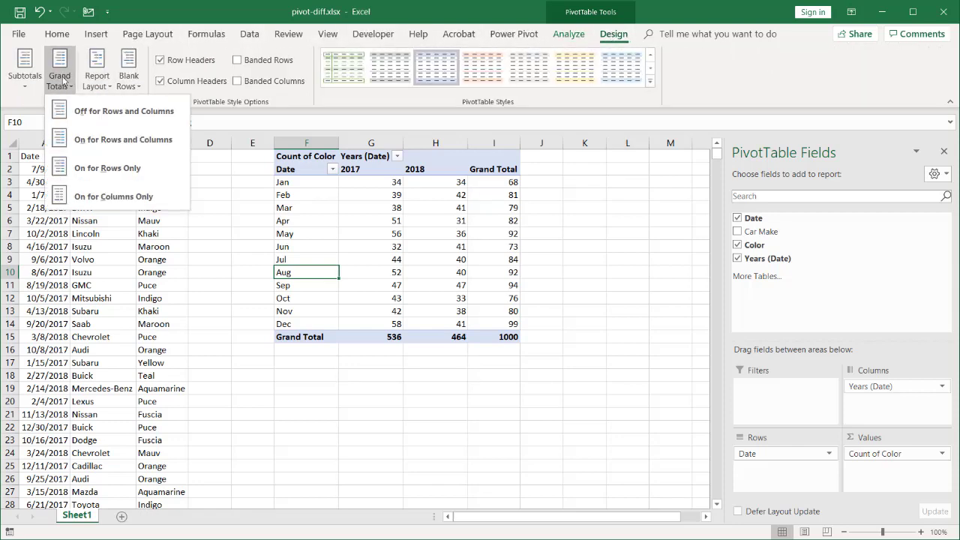
pyautogui.click(94, 113)
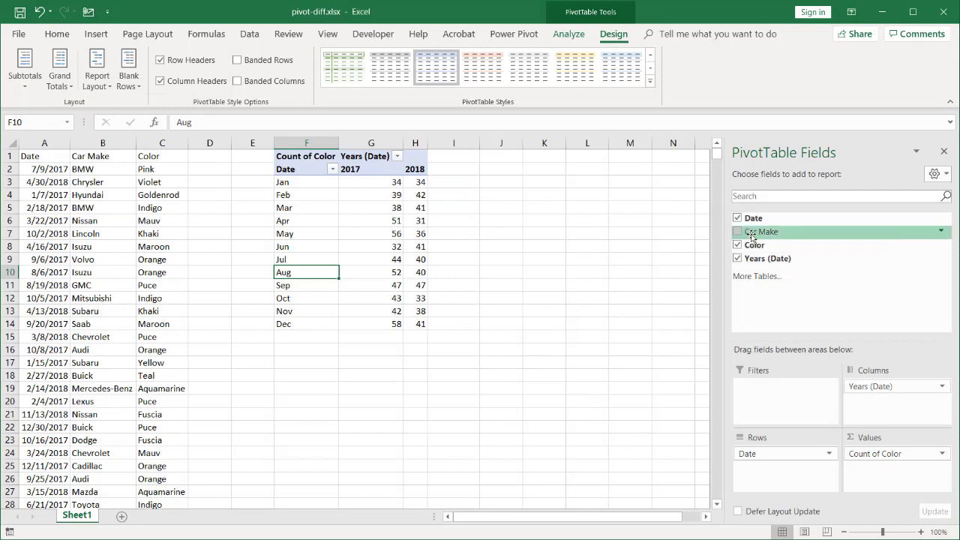
pyautogui.moveTo(754, 246); pyautogui.dragTo(892, 474)
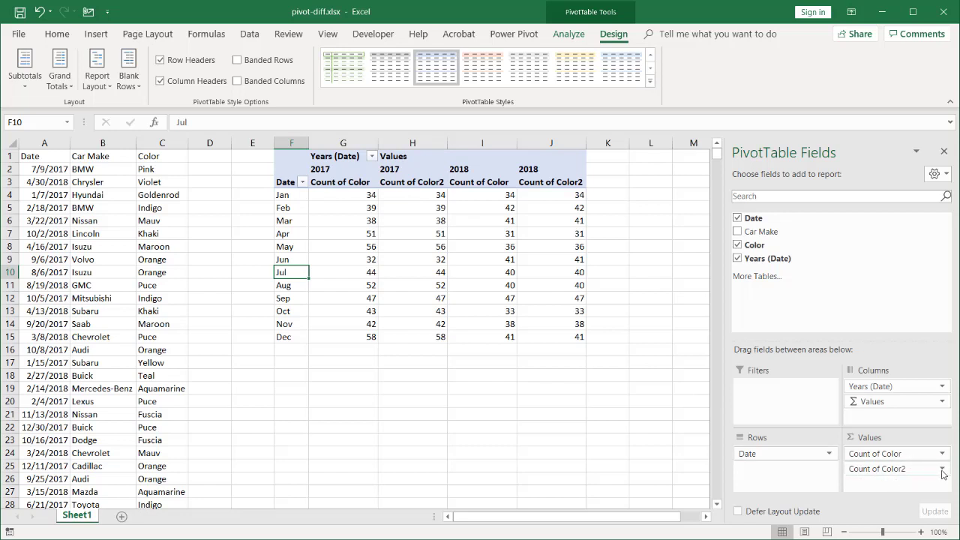
# - Show Count of Color2 as Difference From, with base field Years (Date) and base item (previous)
pyautogui.click(942, 469)
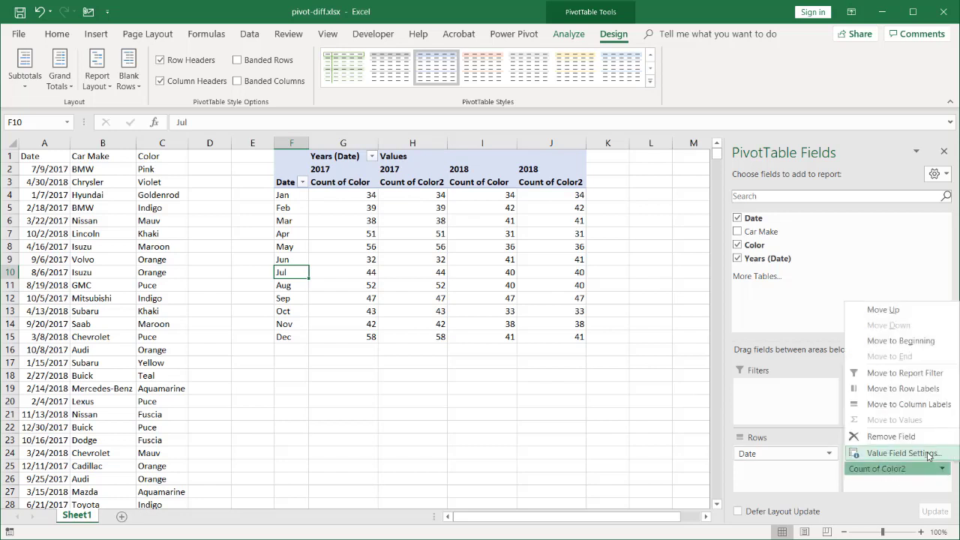
pyautogui.click(930, 455)
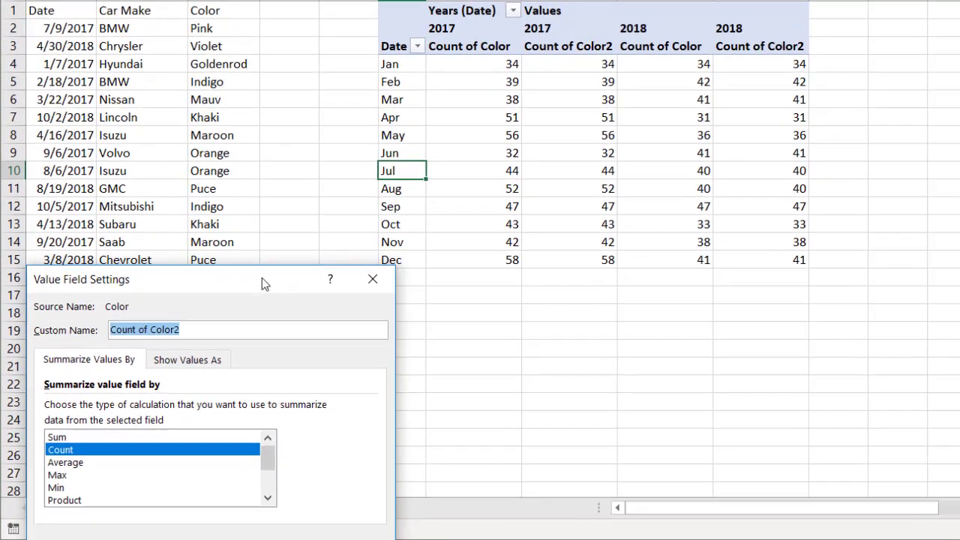
pyautogui.moveTo(189, 351); pyautogui.dragTo(193, 298)
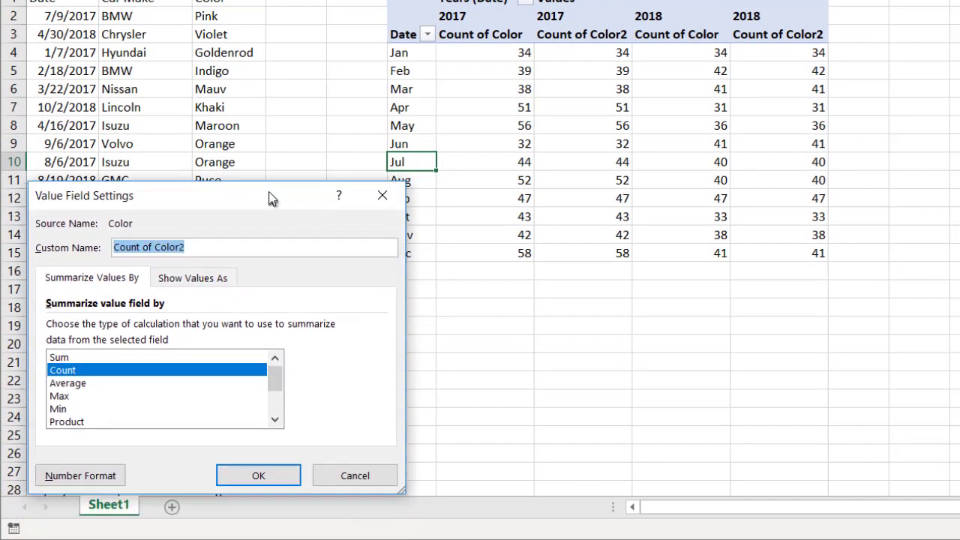
pyautogui.click(191, 276)
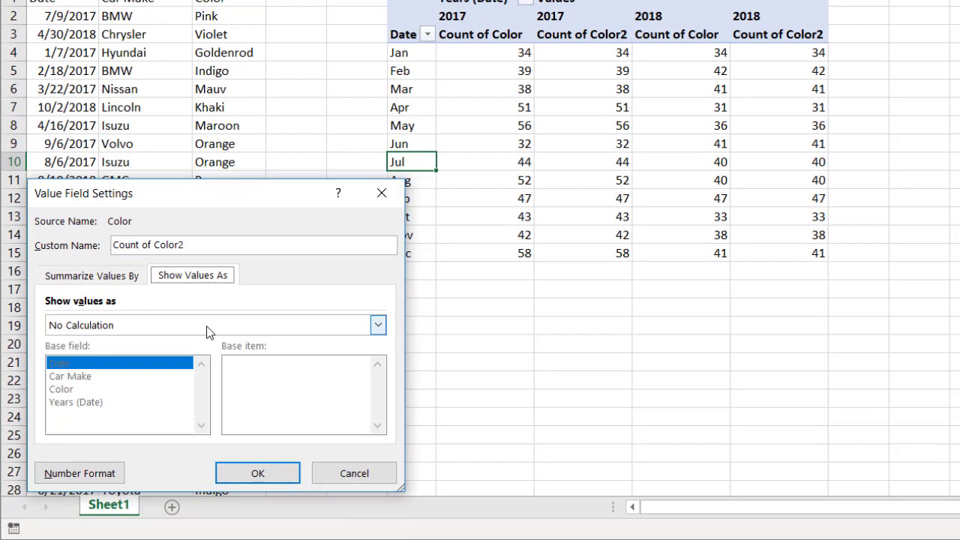
pyautogui.click(378, 325)
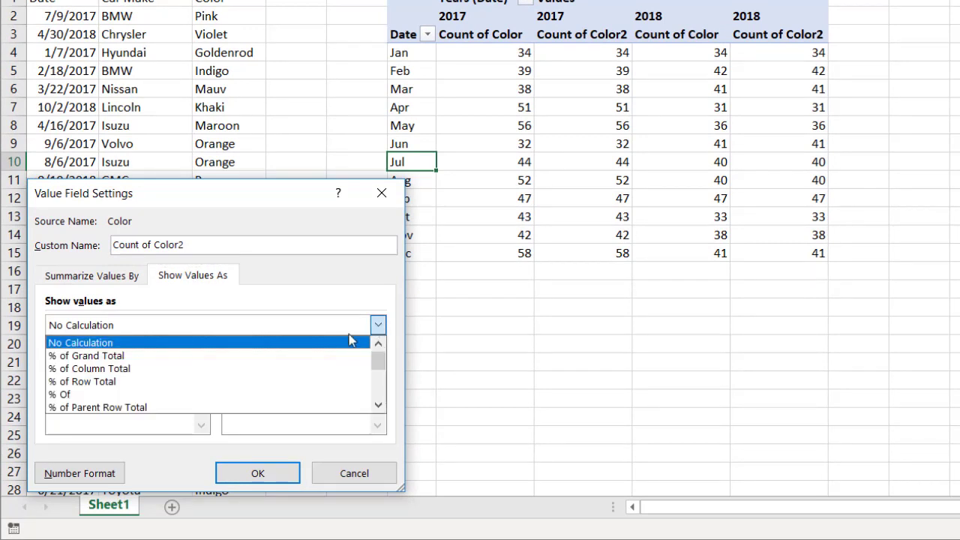
pyautogui.moveTo(372, 362); pyautogui.dragTo(373, 379)
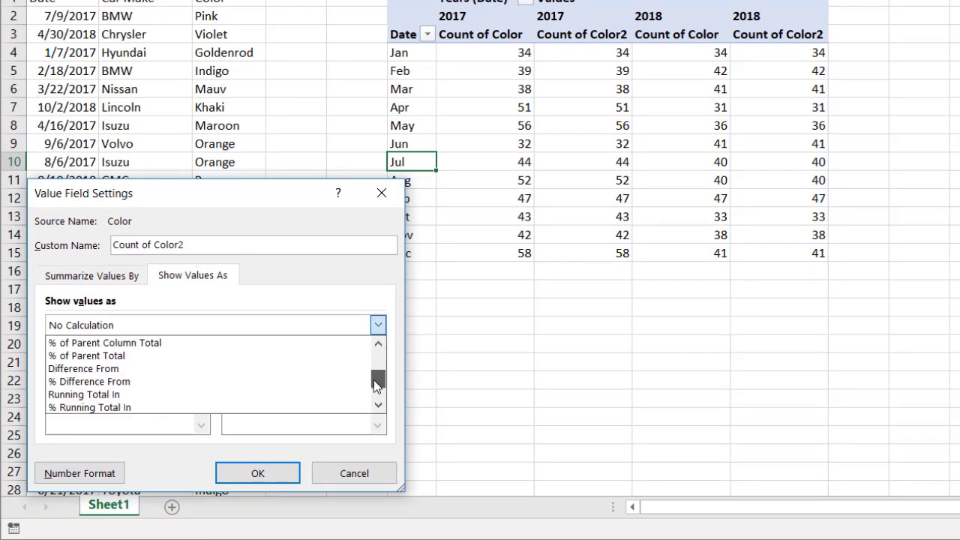
pyautogui.click(298, 369)
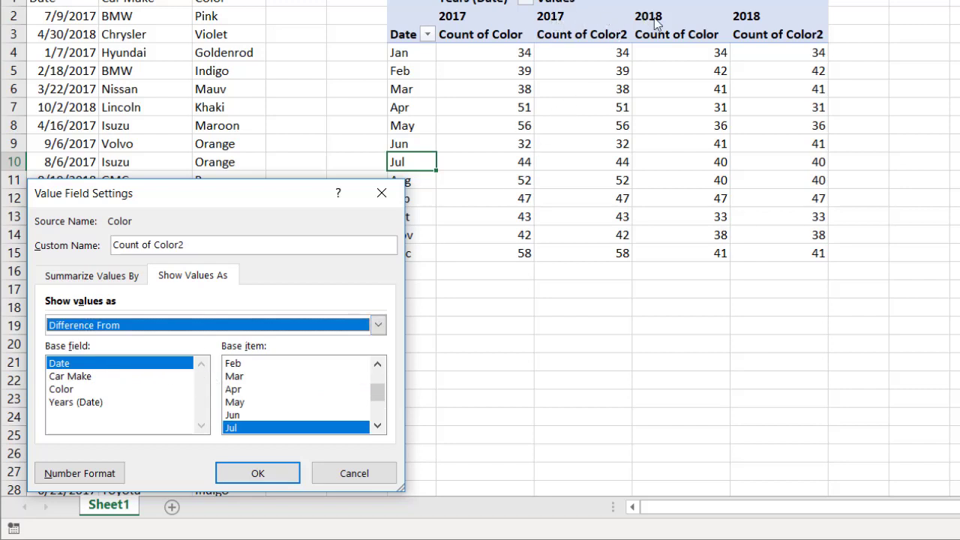
pyautogui.click(58, 403)
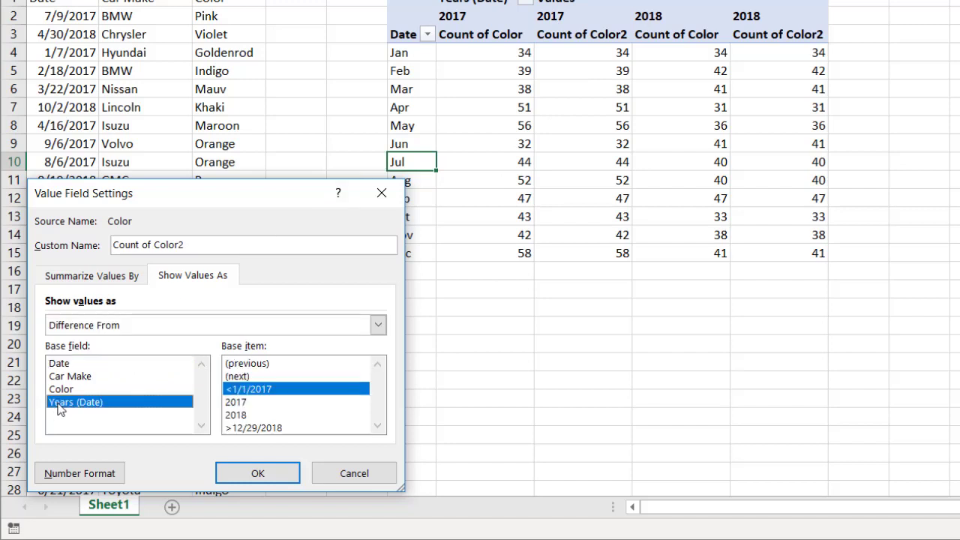
pyautogui.click(258, 364)
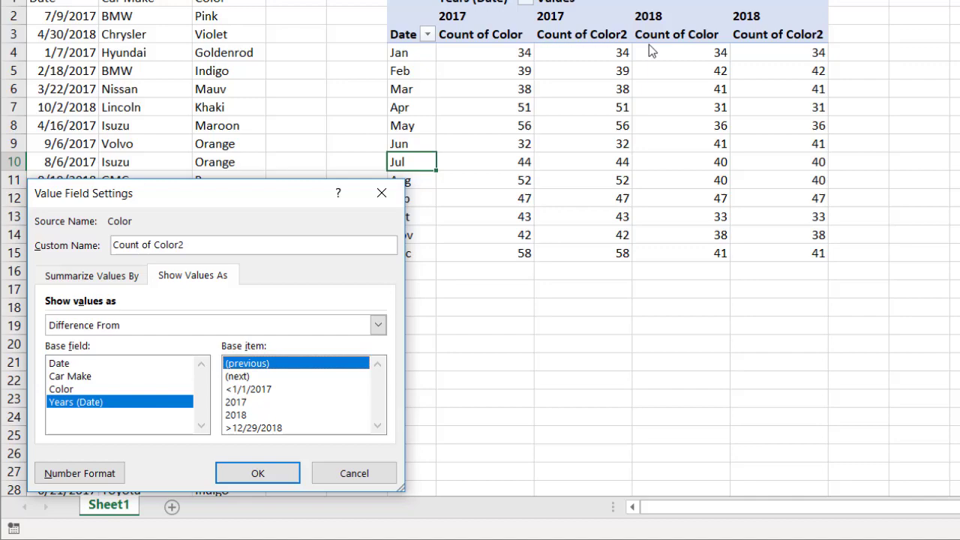
pyautogui.click(242, 477)
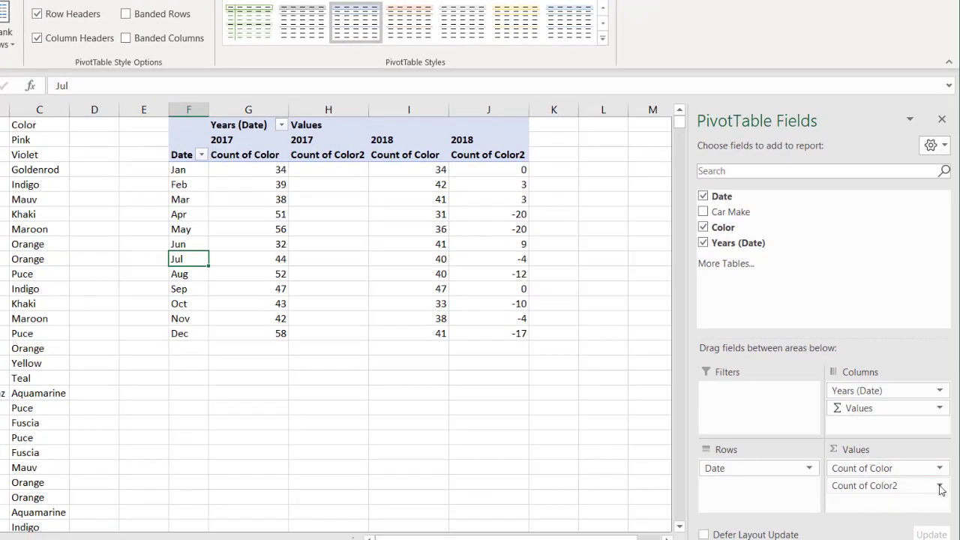
# - Change the Custom Name of the Count of Color2 value field to Diff
pyautogui.click(940, 487)
pyautogui.click(929, 469)
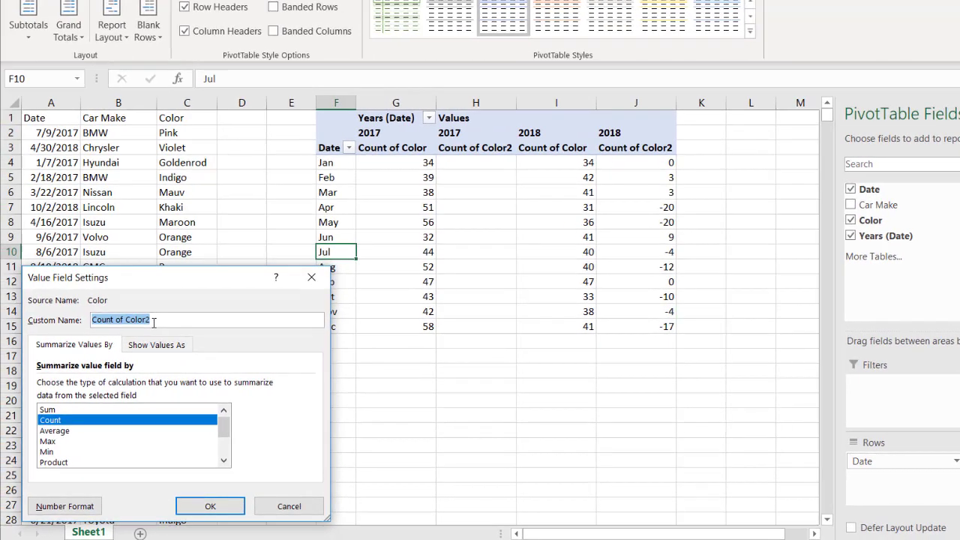
pyautogui.click(10, 328)
pyautogui.moveTo(158, 321); pyautogui.dragTo(37, 317)
pyautogui.write('Diff')
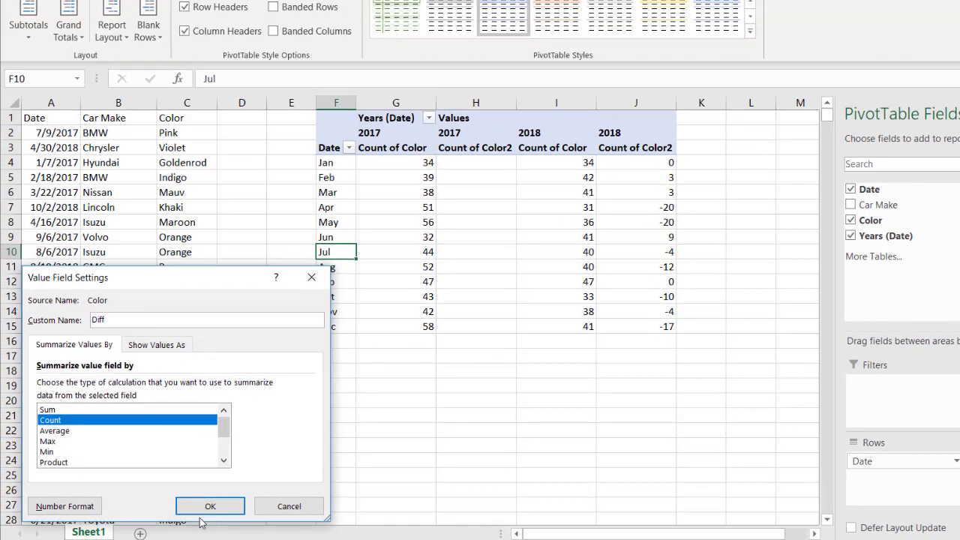
pyautogui.click(209, 506)
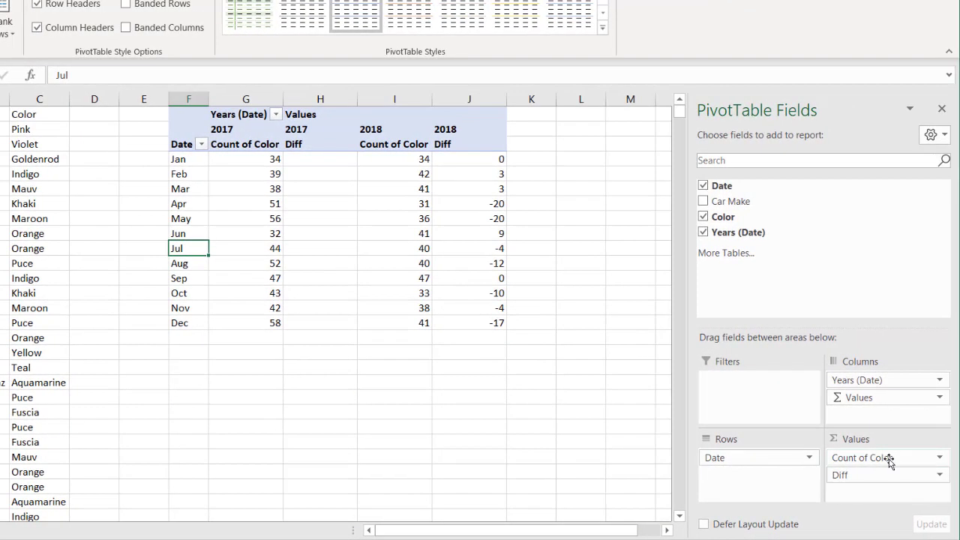
# - Rename the Count of Color value field to Car Counts
pyautogui.click(888, 459)
pyautogui.click(939, 459)
pyautogui.click(941, 461)
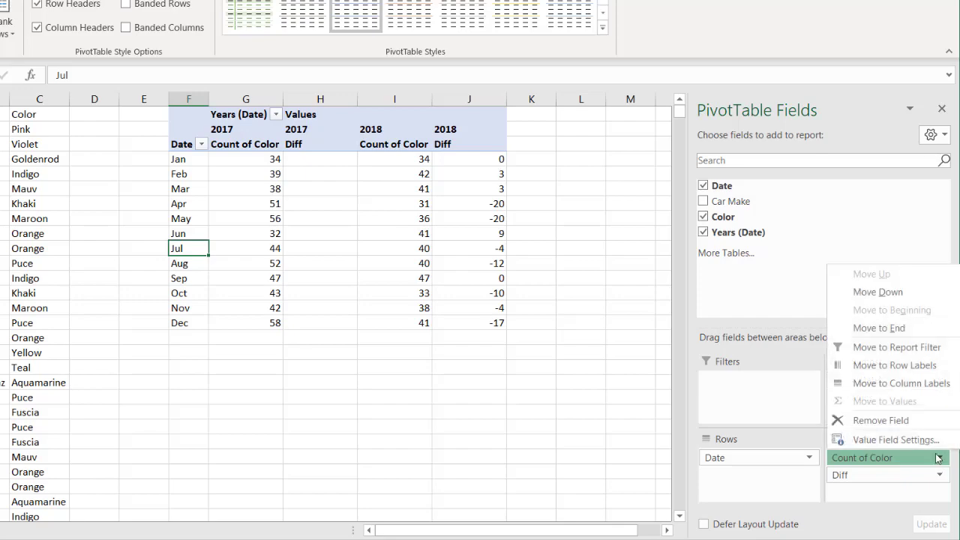
pyautogui.click(897, 438)
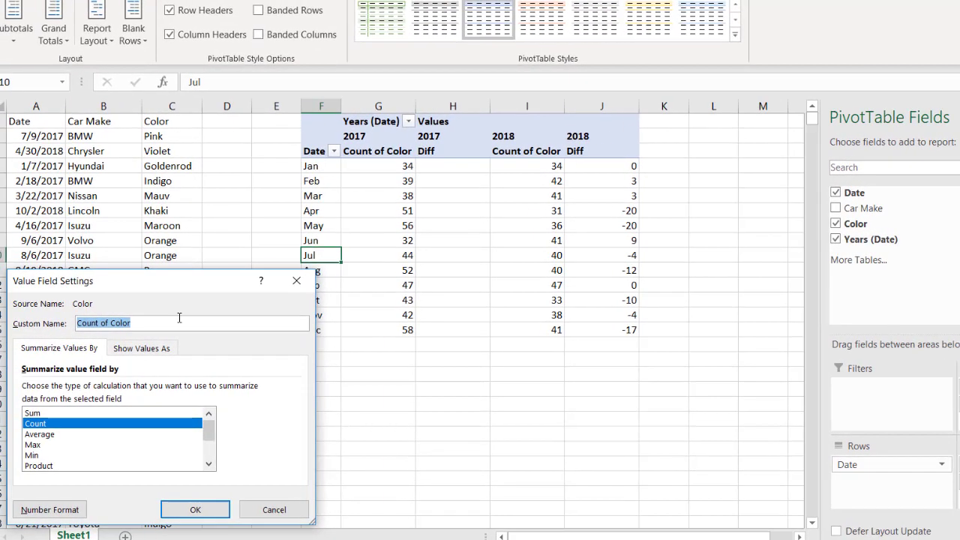
pyautogui.write('Car')
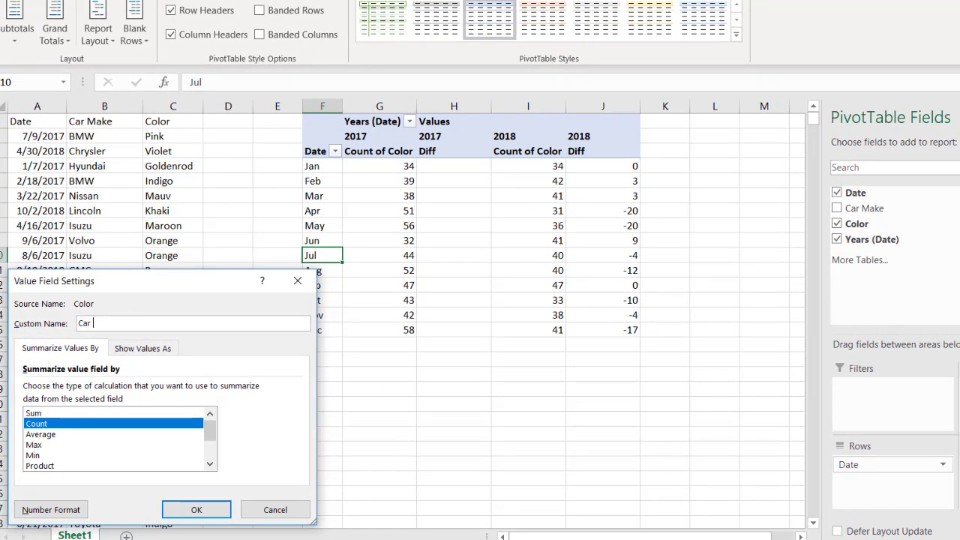
pyautogui.write(' Counts')
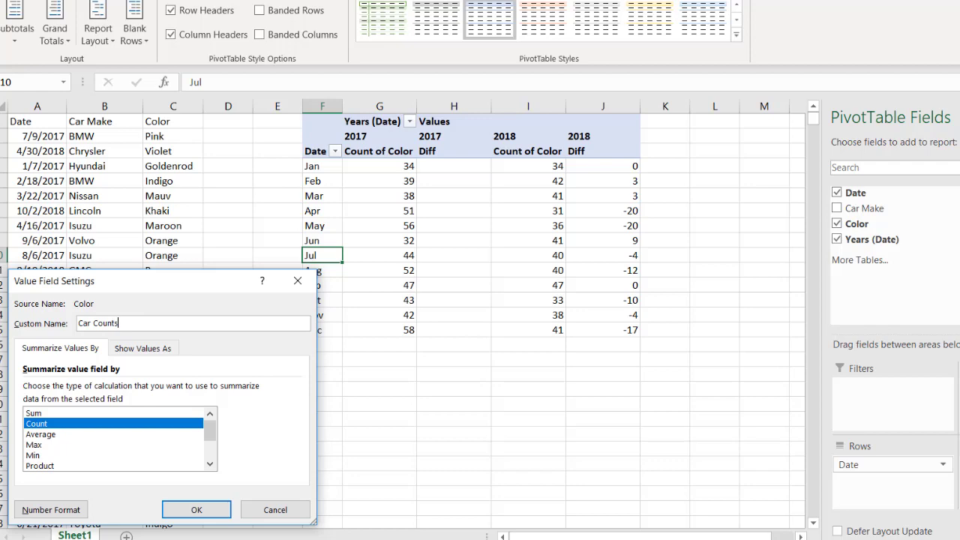
pyautogui.click(198, 509)
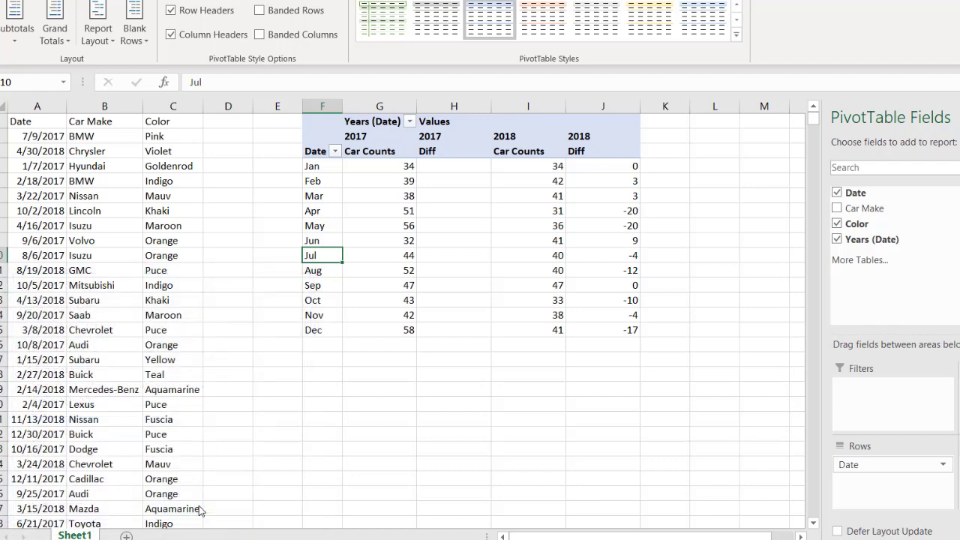
# - Hide column H, the empty 2017 Diff column
pyautogui.click(452, 105)
pyautogui.rightClick(453, 106)
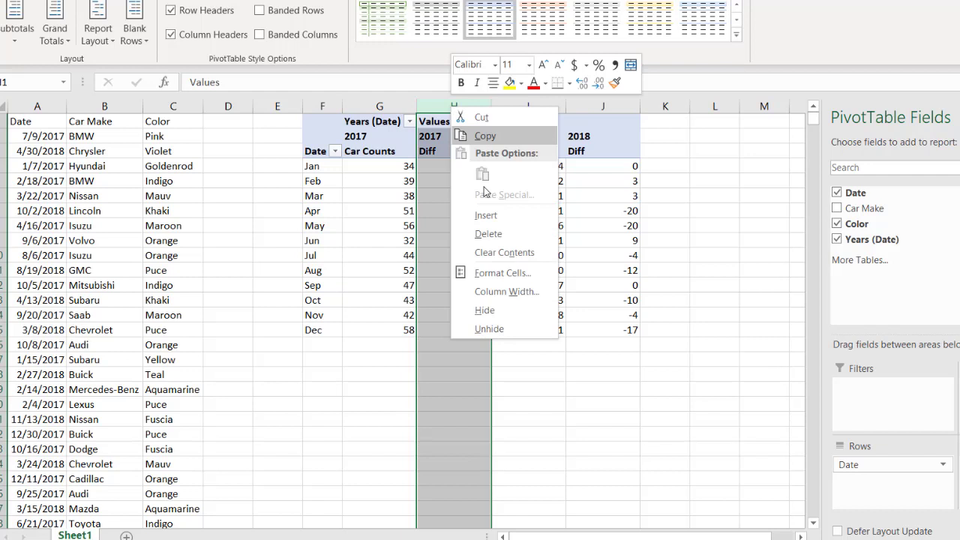
pyautogui.click(517, 309)
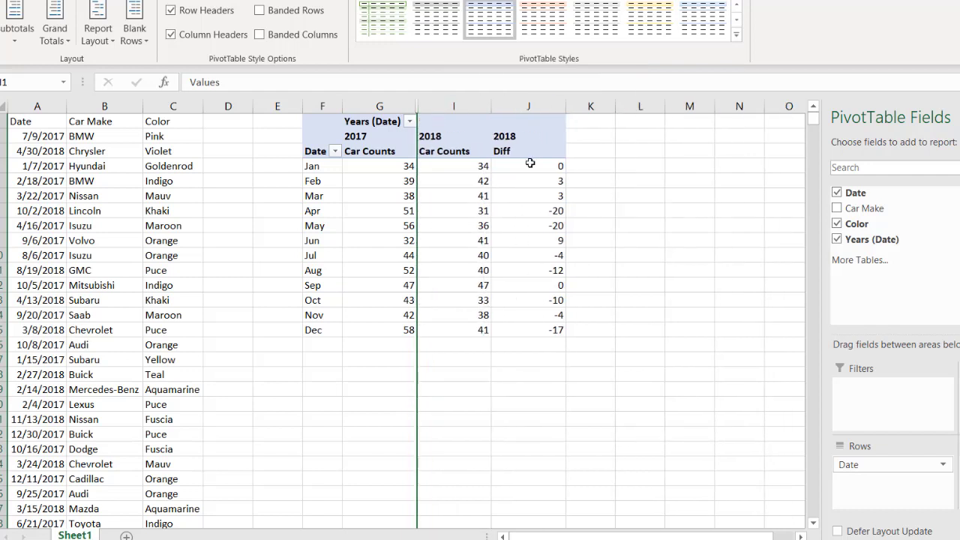
pyautogui.click(395, 171)
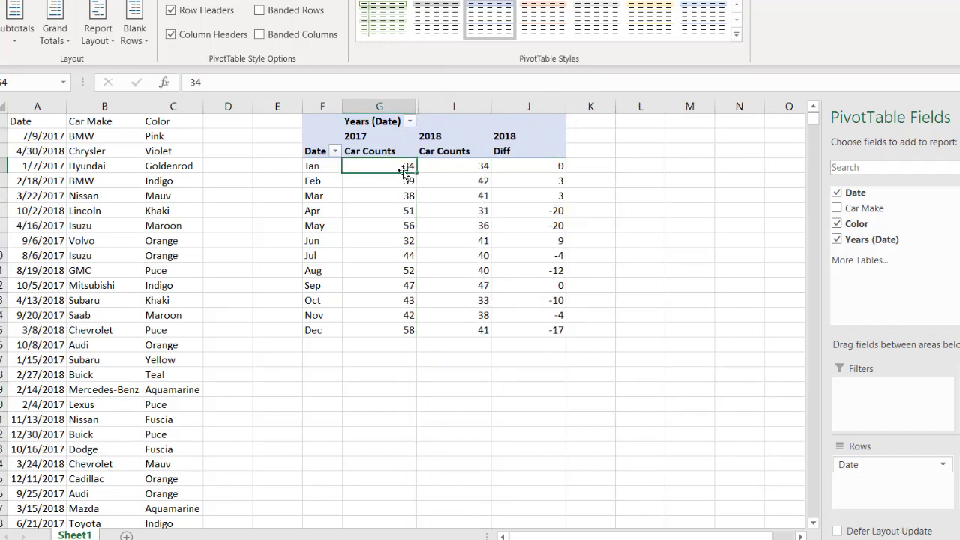
pyautogui.click(442, 168)
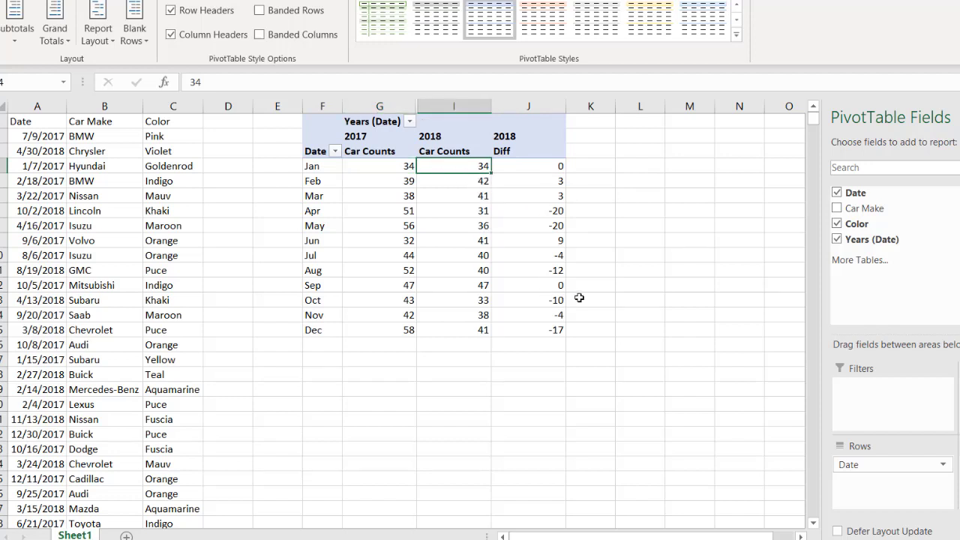
pyautogui.click(552, 167)
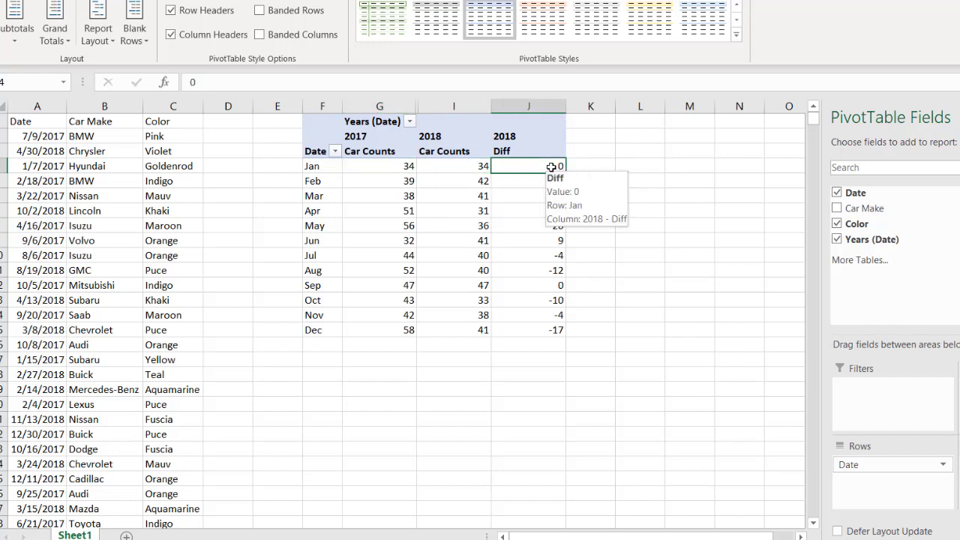
pyautogui.click(379, 182)
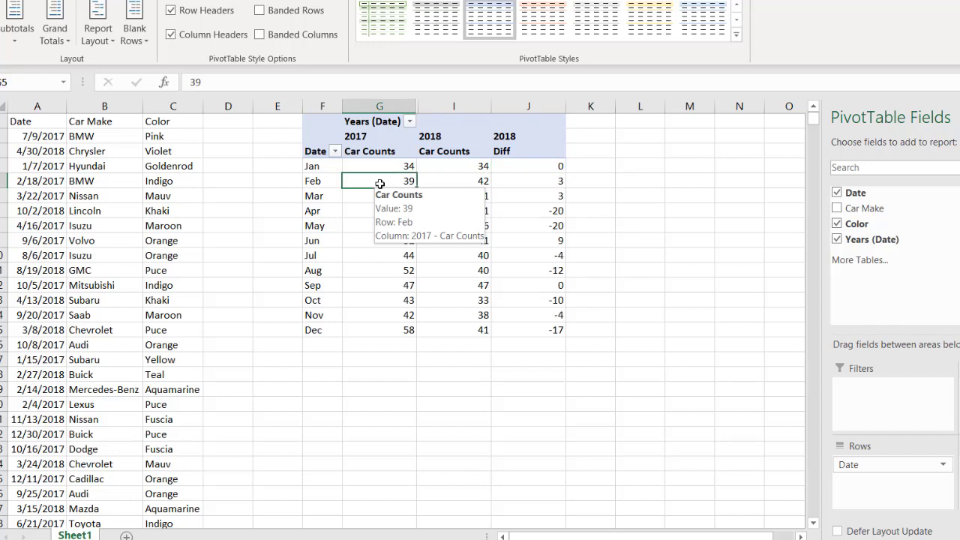
pyautogui.click(444, 184)
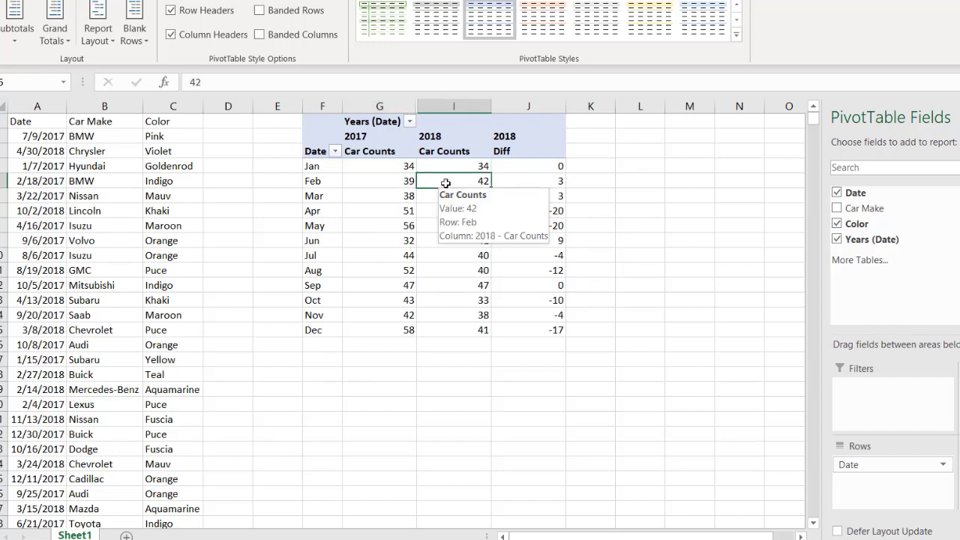
pyautogui.click(542, 182)
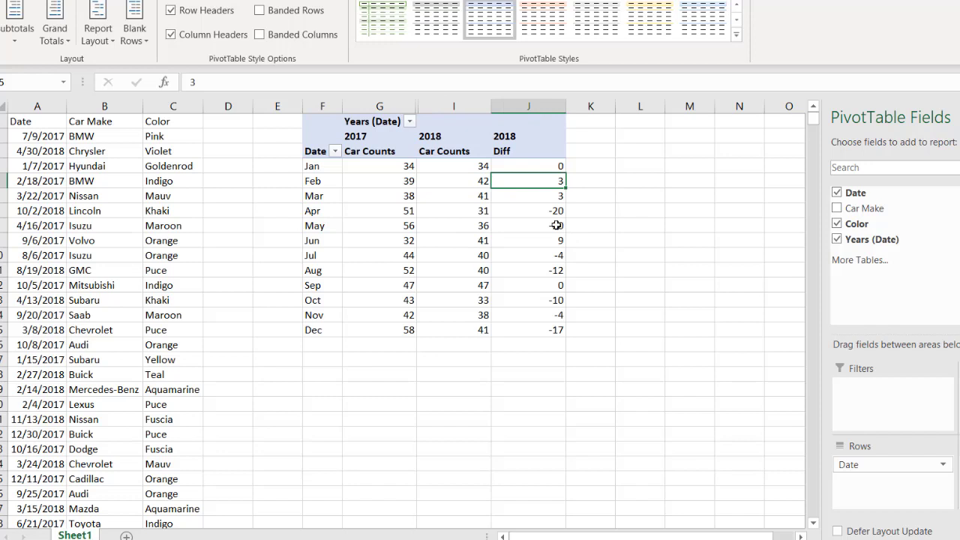
pyautogui.click(545, 213)
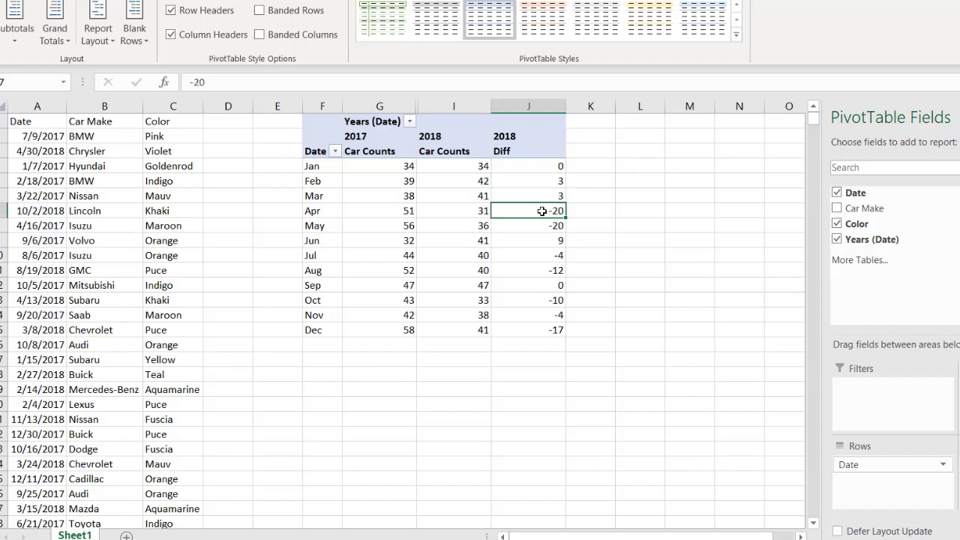
pyautogui.click(405, 211)
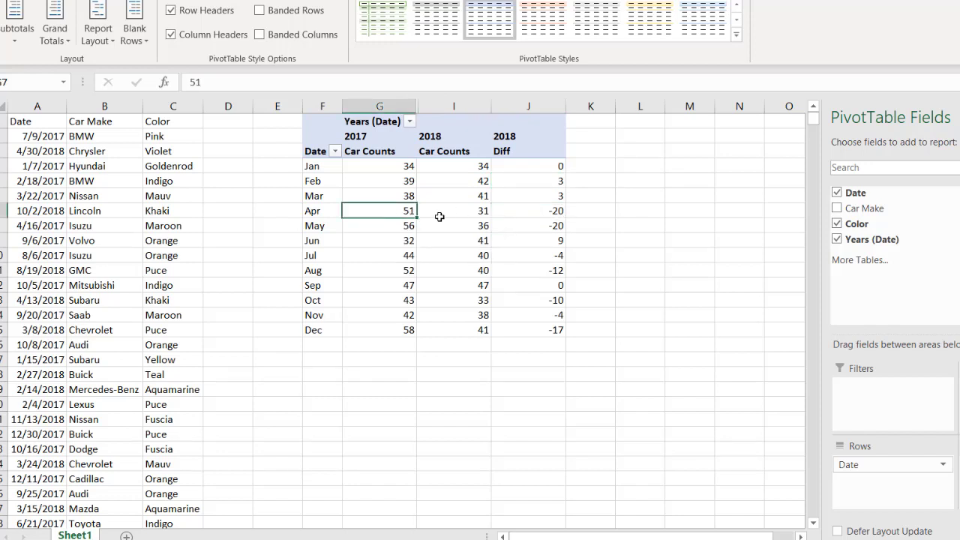
pyautogui.click(445, 214)
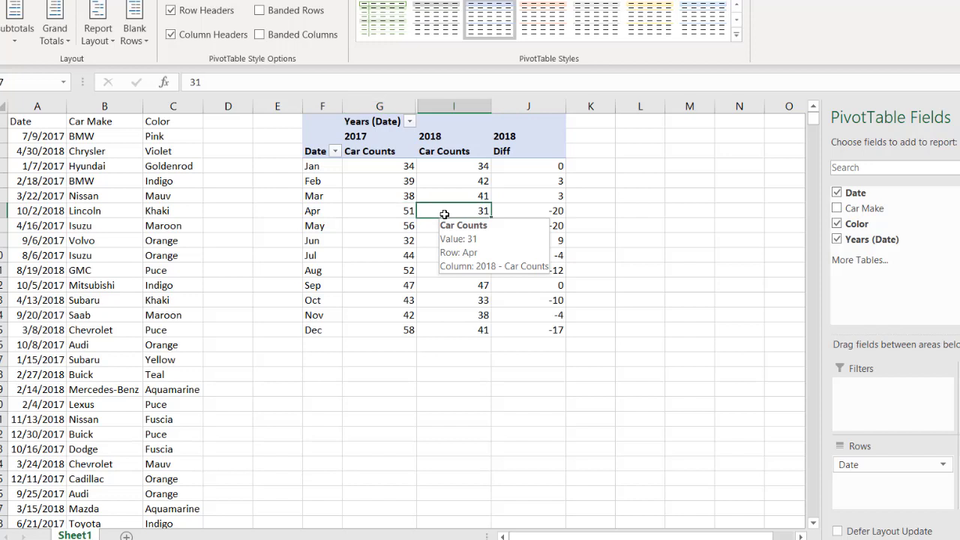
pyautogui.click(527, 213)
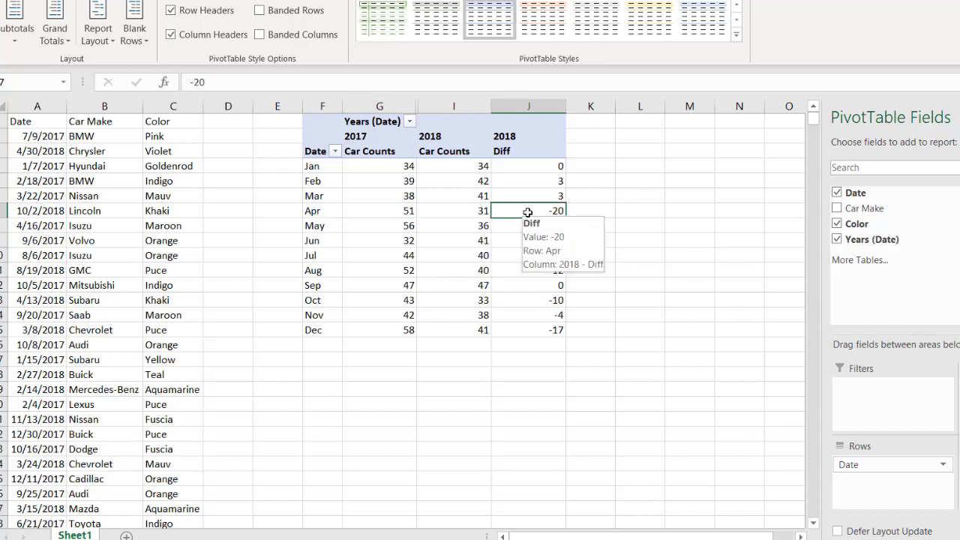
pyautogui.moveTo(424, 210)
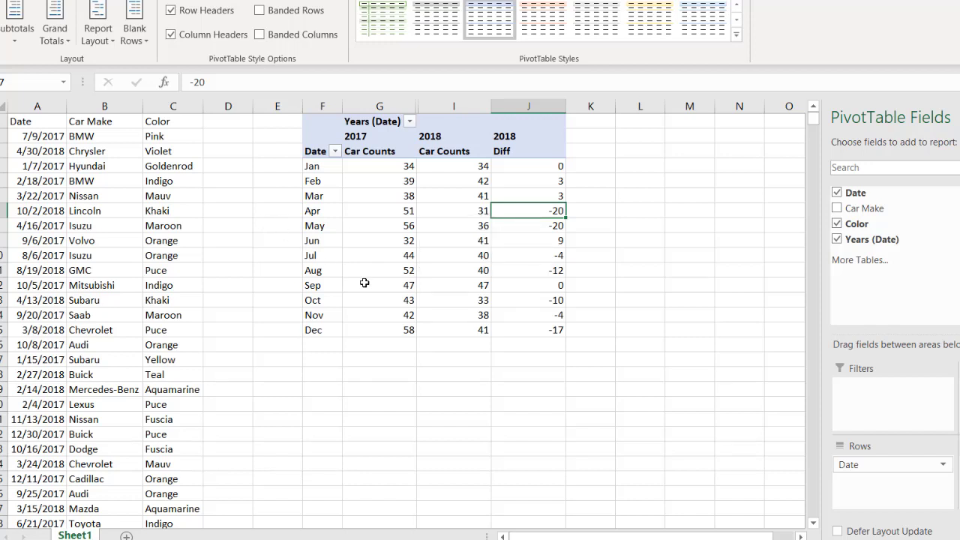
pyautogui.moveTo(364, 282)
pyautogui.moveTo(455, 251)
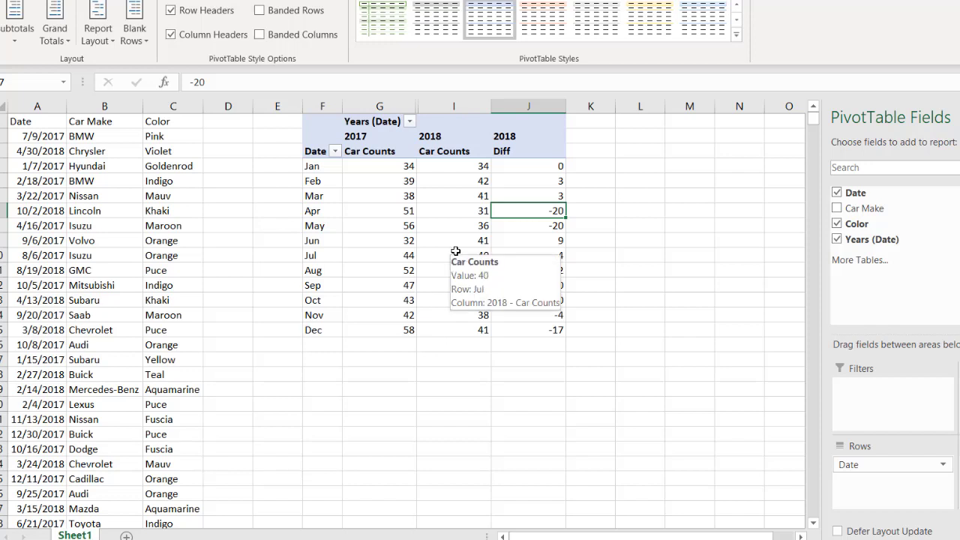